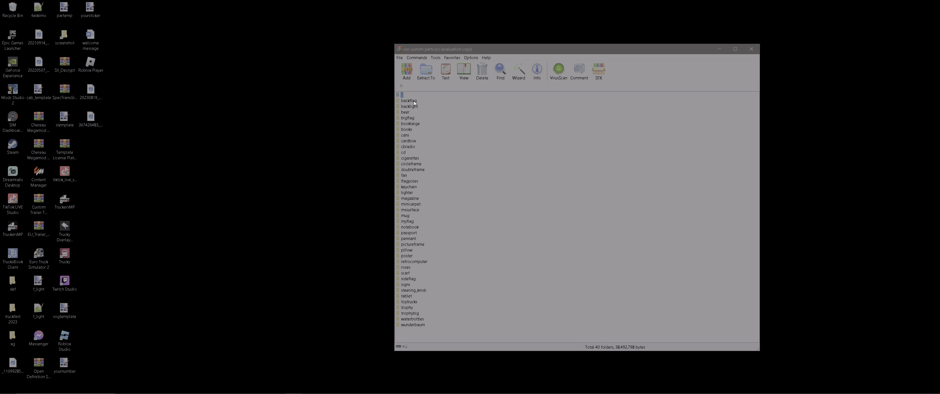
Step: Open backflag.dds from the archive's backflag folder in paint.net, and put the editor out of the way
{"action": "double_click", "coordinate": [398, 102]}
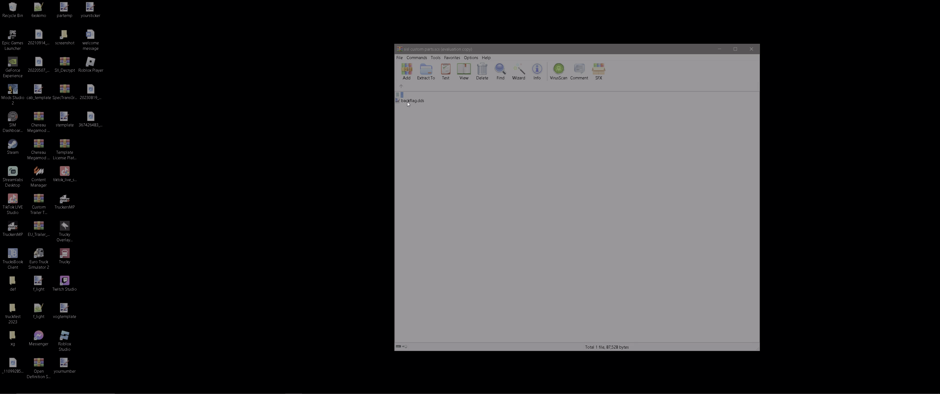
{"action": "double_click", "coordinate": [407, 102]}
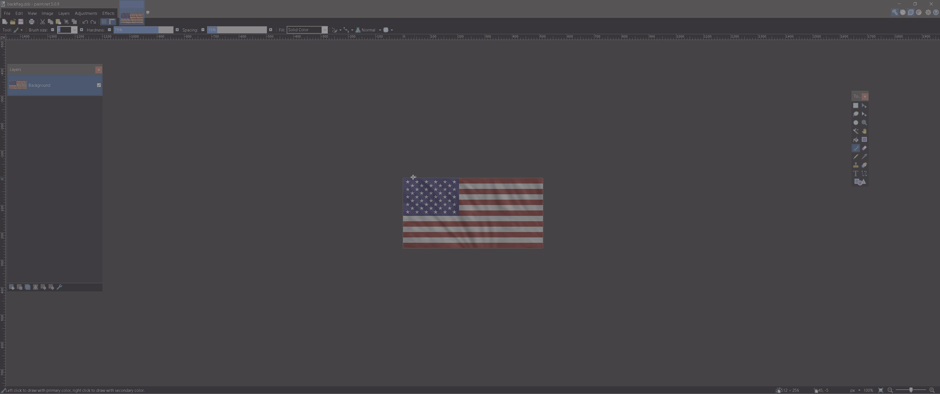
{"action": "left_click", "coordinate": [900, 5]}
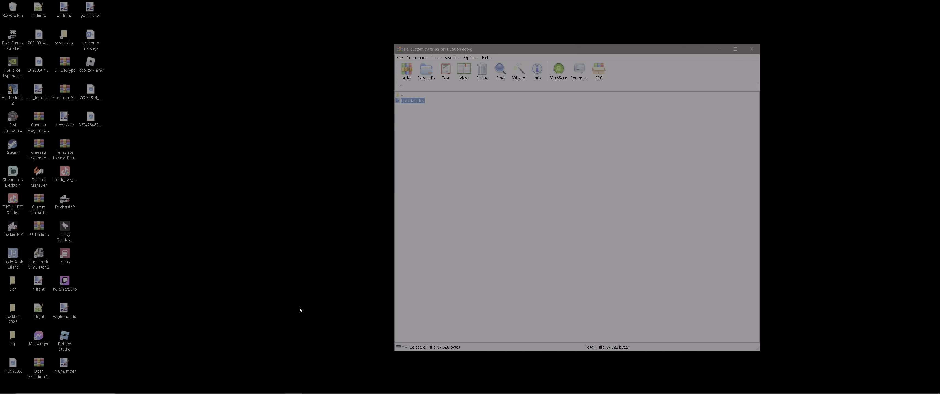
Step: Switch to Chrome and run a Google image search for "lion rampant"
{"action": "left_click", "coordinate": [124, 387]}
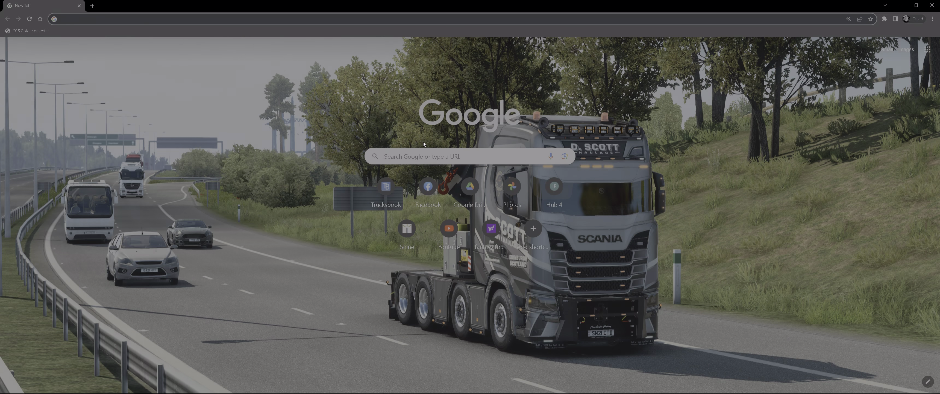
{"action": "left_click", "coordinate": [415, 157]}
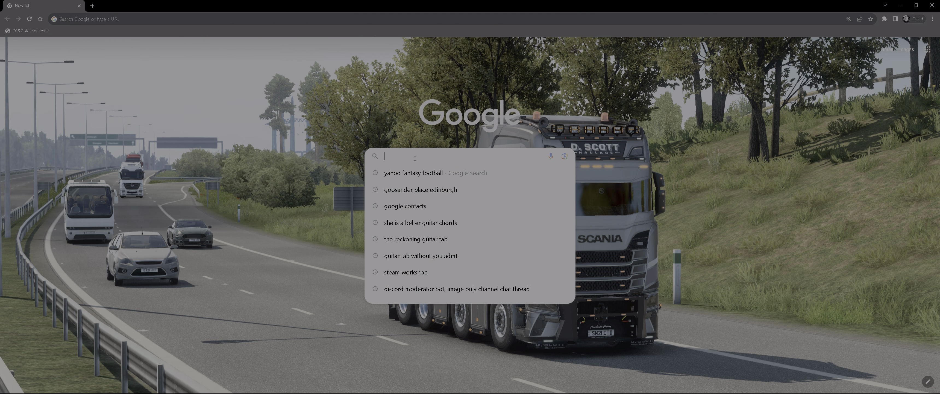
{"action": "type", "text": "lio"}
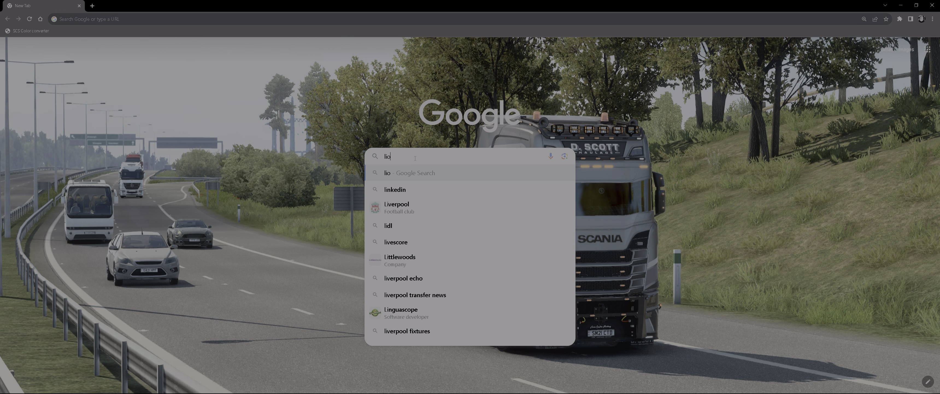
{"action": "type", "text": "n rampant"}
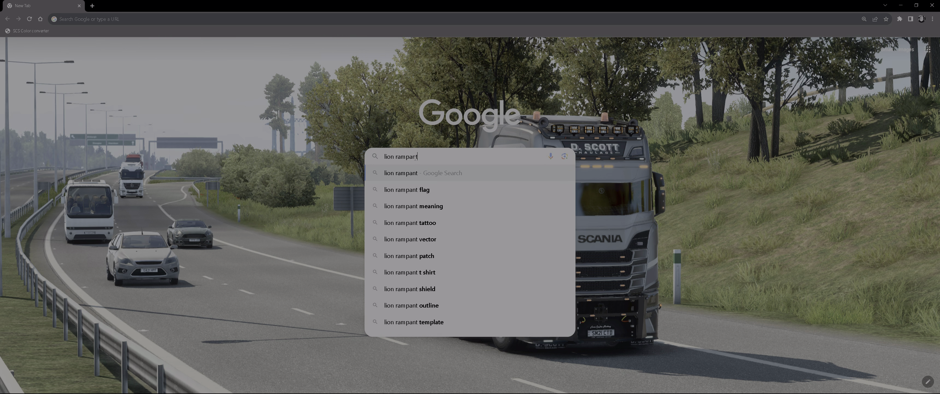
{"action": "key", "text": "Return"}
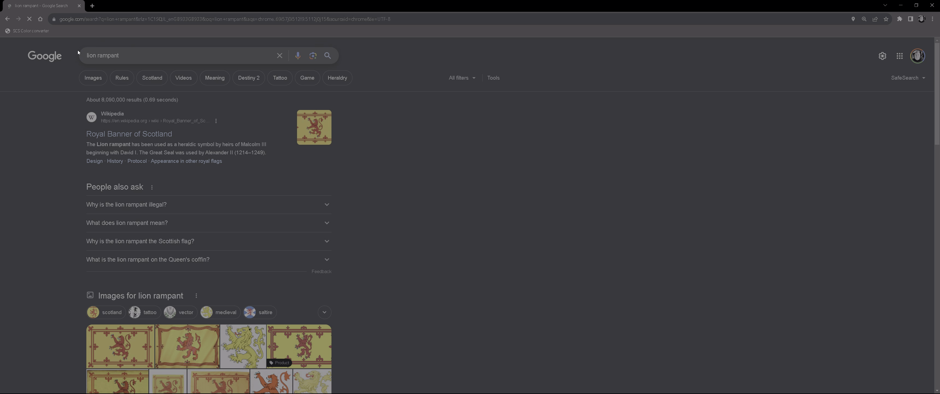
{"action": "left_click", "coordinate": [90, 78]}
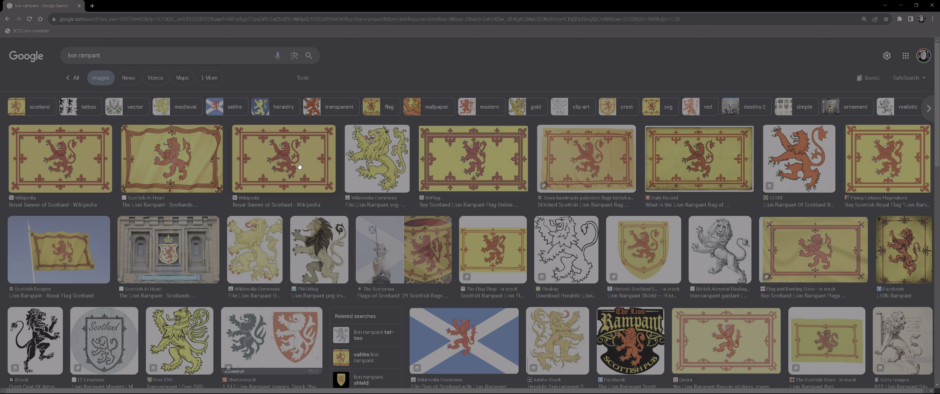
Step: Save Wikipedia's Royal Banner of Scotland picture as a PNG image to the Desktop and close the browser
{"action": "right_click", "coordinate": [289, 165]}
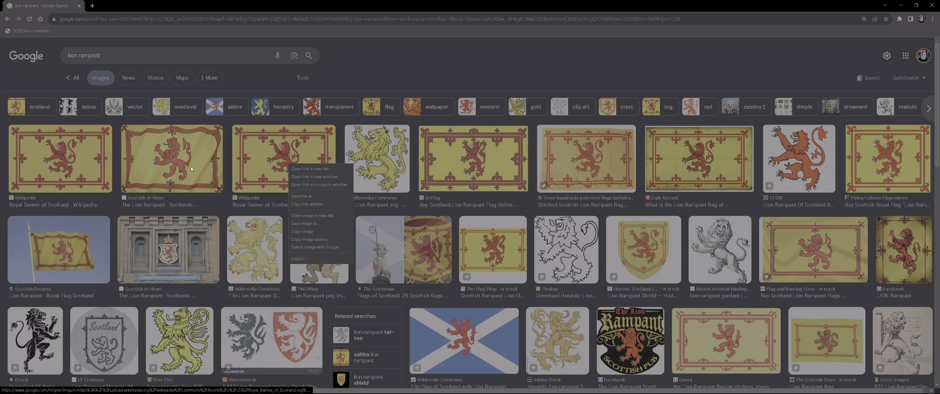
{"action": "left_click", "coordinate": [301, 150]}
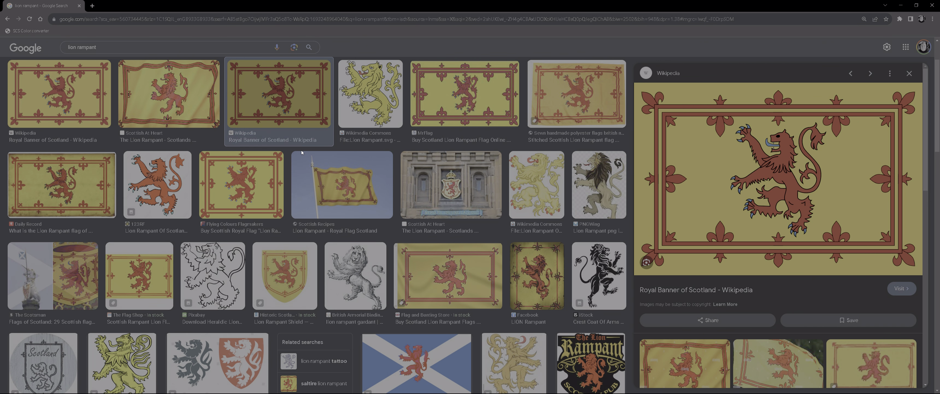
{"action": "right_click", "coordinate": [821, 193]}
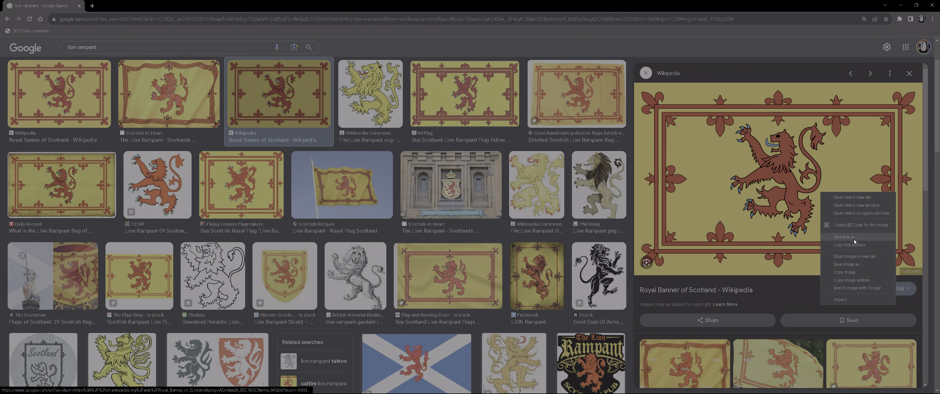
{"action": "left_click", "coordinate": [854, 264]}
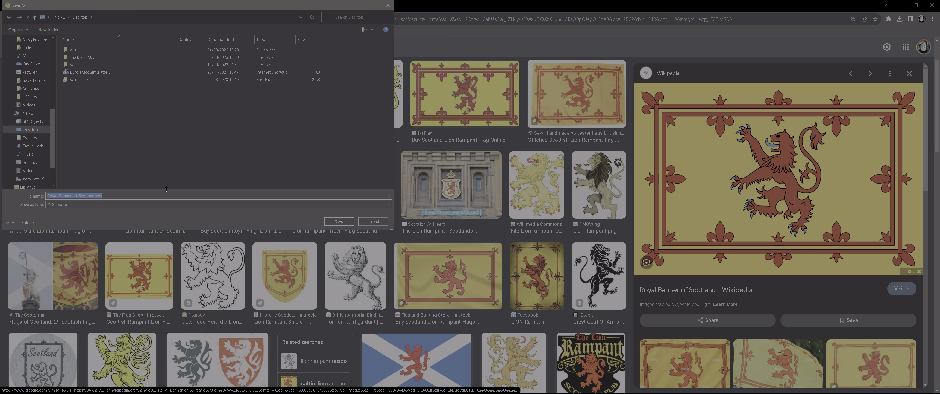
{"action": "left_click", "coordinate": [331, 220]}
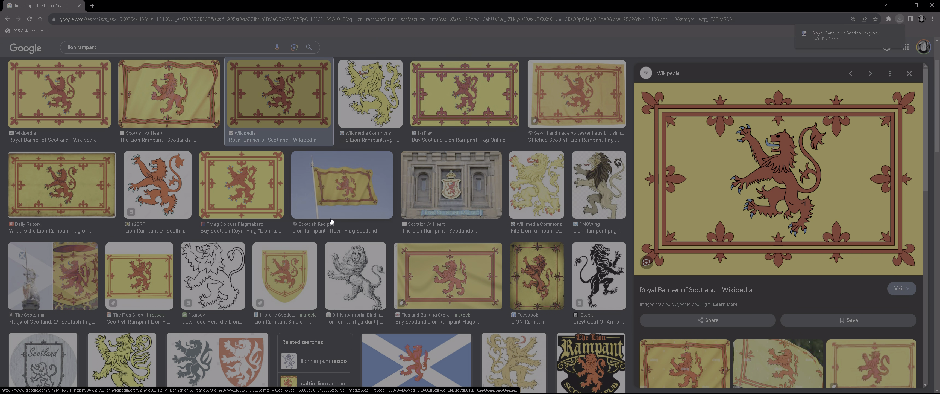
{"action": "left_click", "coordinate": [933, 6]}
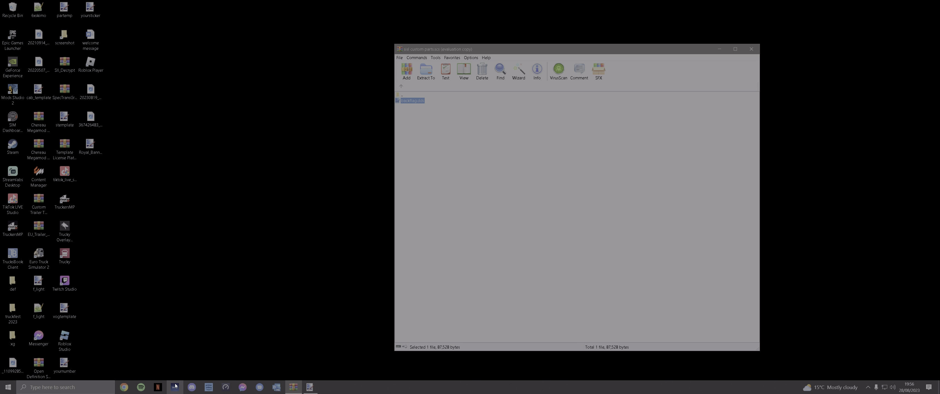
Step: Switch to paint.net and open the Royal_Banner_of_Scotland image from the Desktop alongside backflag.dds
{"action": "left_click", "coordinate": [310, 387]}
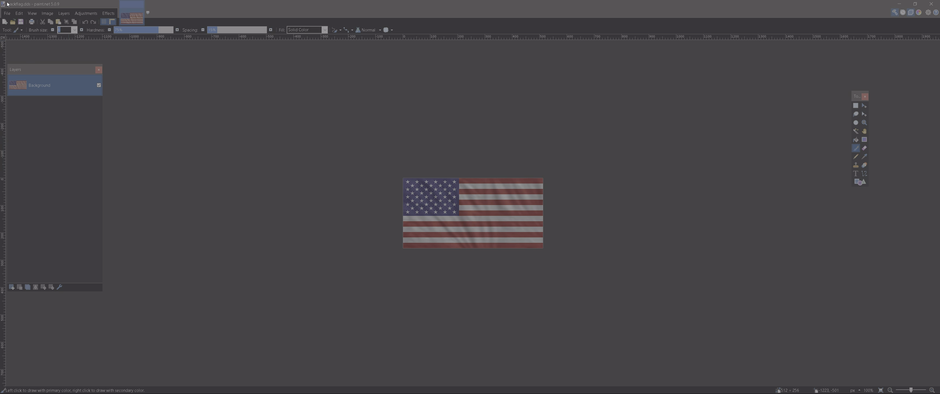
{"action": "left_click", "coordinate": [7, 14]}
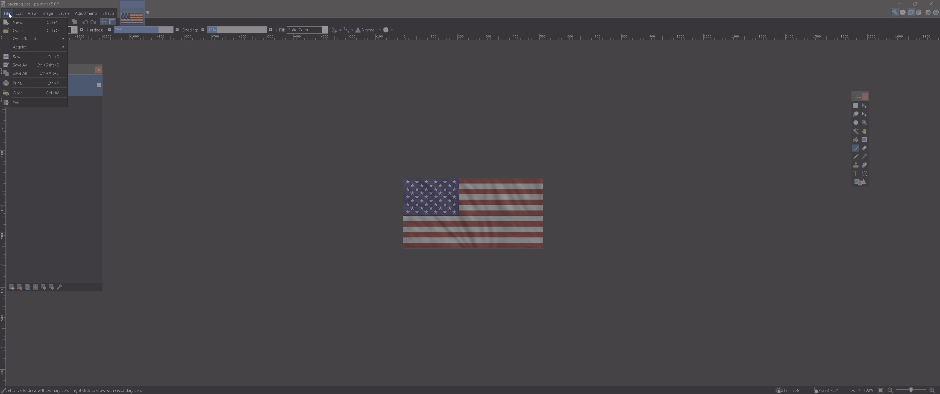
{"action": "left_click", "coordinate": [24, 32]}
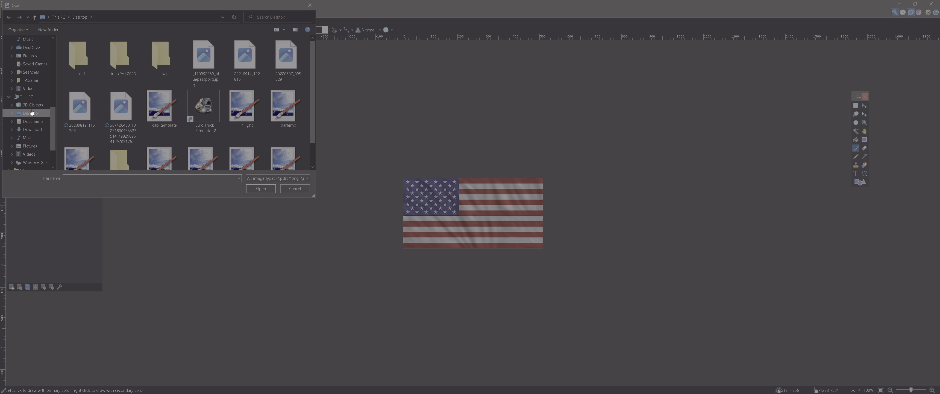
{"action": "scroll", "coordinate": [203, 62], "scroll_direction": "down", "scroll_amount": 1}
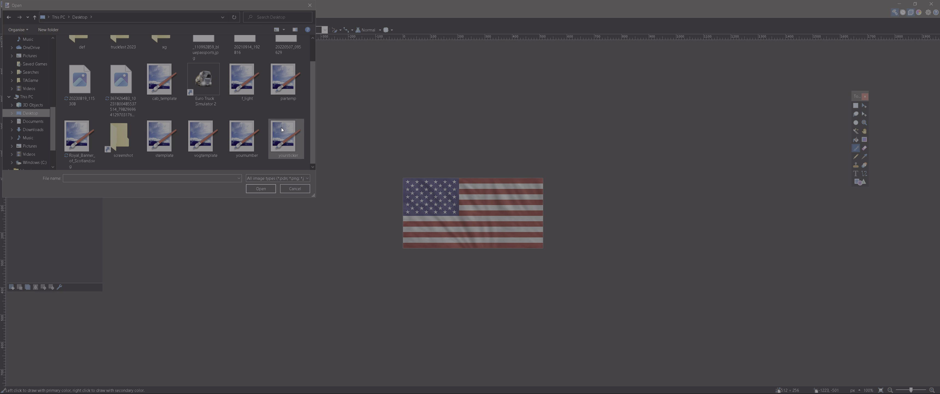
{"action": "double_click", "coordinate": [77, 135]}
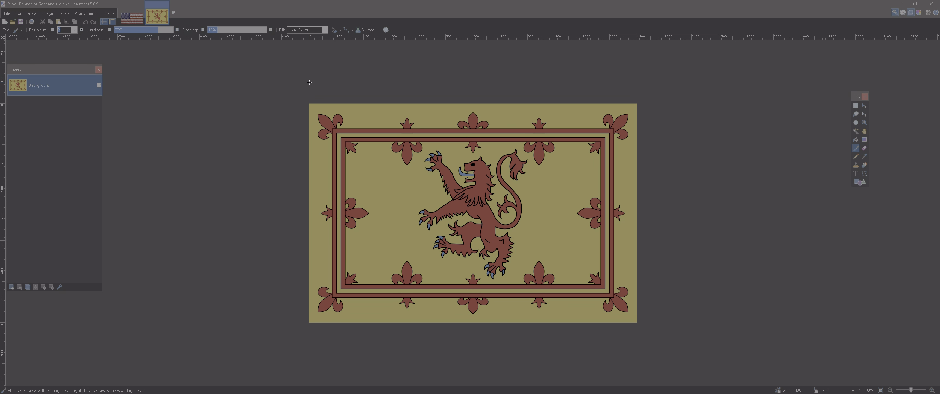
Step: Copy the whole Scottish banner and paste it onto a new layer in backflag.dds, keeping the canvas size
{"action": "key", "text": "ctrl+a"}
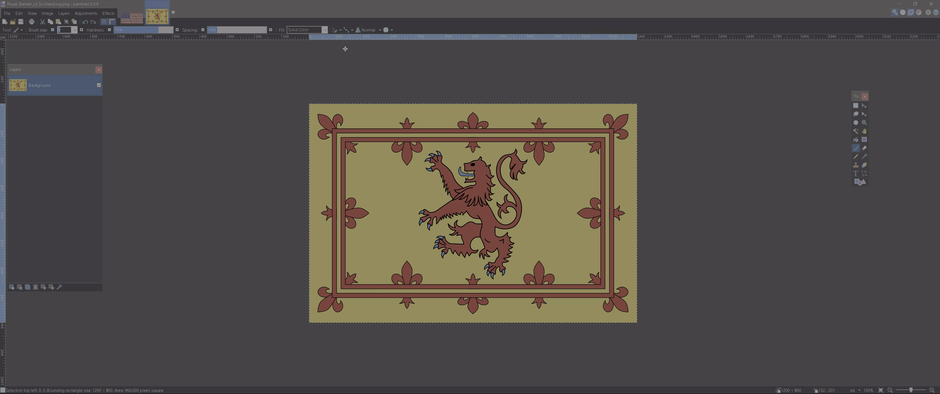
{"action": "left_click", "coordinate": [130, 15]}
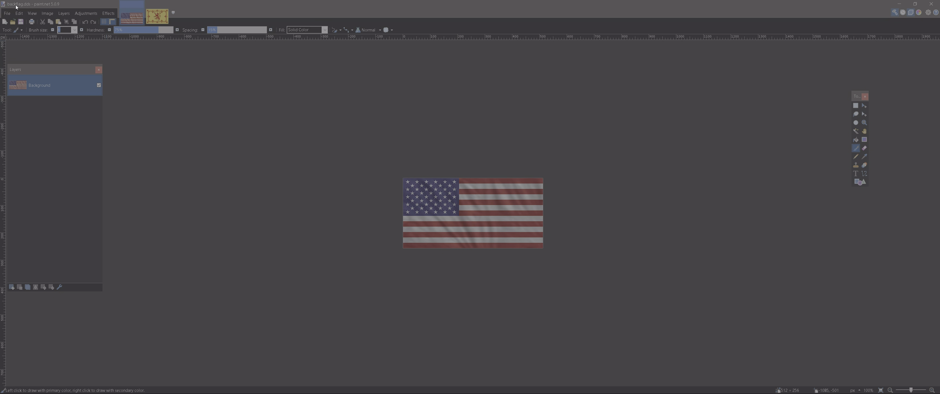
{"action": "left_click", "coordinate": [12, 287]}
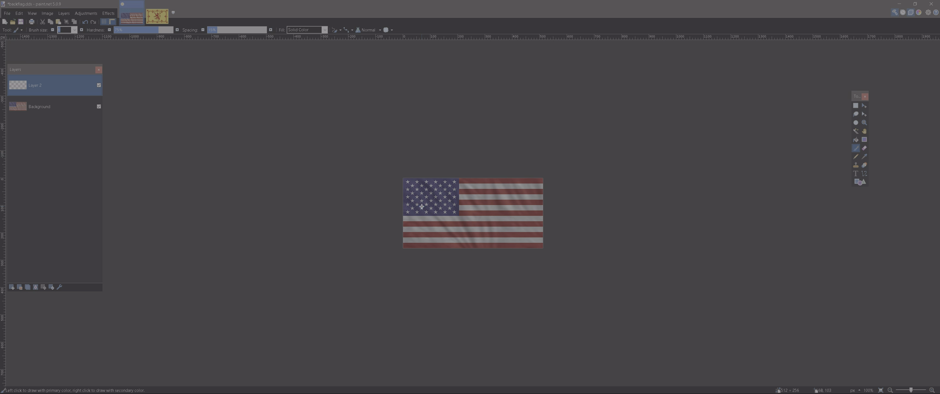
{"action": "key", "text": "ctrl+v"}
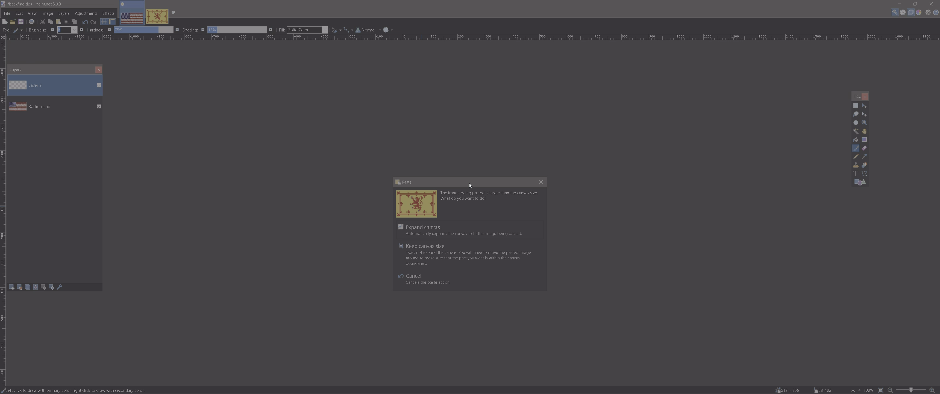
{"action": "left_click", "coordinate": [422, 254]}
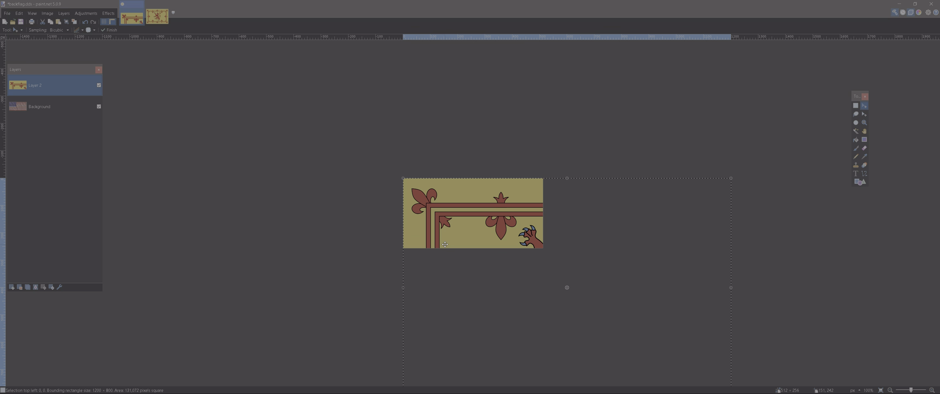
Step: Scale the pasted banner to 512 × 256 so it exactly fills the canvas, and clear the selection
{"action": "scroll", "coordinate": [802, 289], "scroll_direction": "down", "scroll_amount": 1}
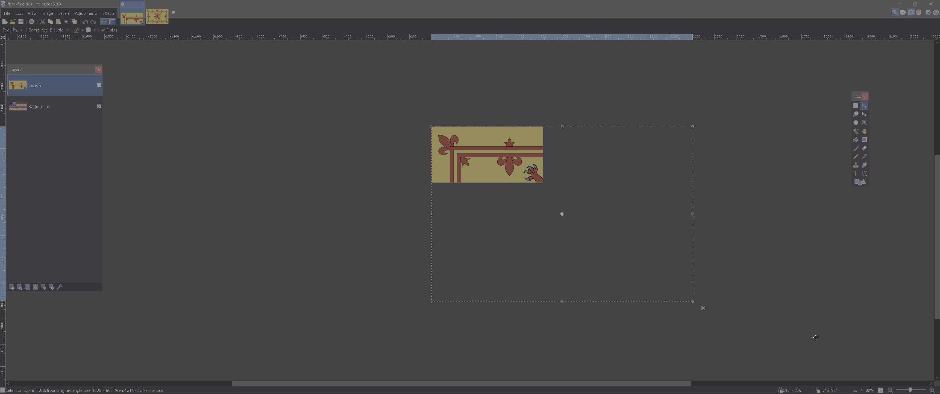
{"action": "left_click_drag", "start_coordinate": [694, 301], "coordinate": [547, 185]}
{"action": "scroll", "coordinate": [548, 184], "scroll_direction": "up", "scroll_amount": 12}
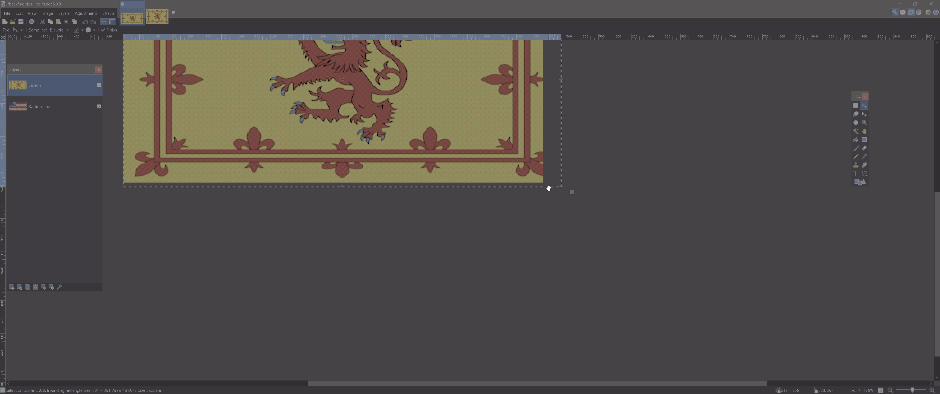
{"action": "left_click_drag", "start_coordinate": [615, 255], "coordinate": [543, 240]}
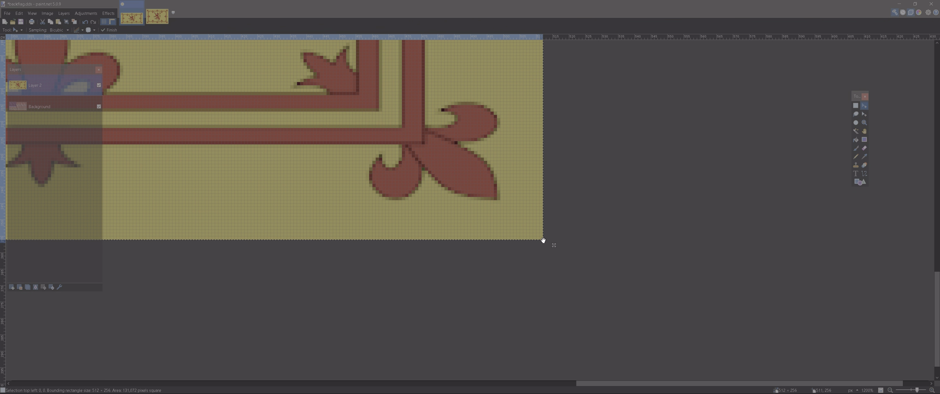
{"action": "scroll", "coordinate": [543, 239], "scroll_direction": "down", "scroll_amount": 9}
{"action": "scroll", "coordinate": [540, 246], "scroll_direction": "down", "scroll_amount": 2}
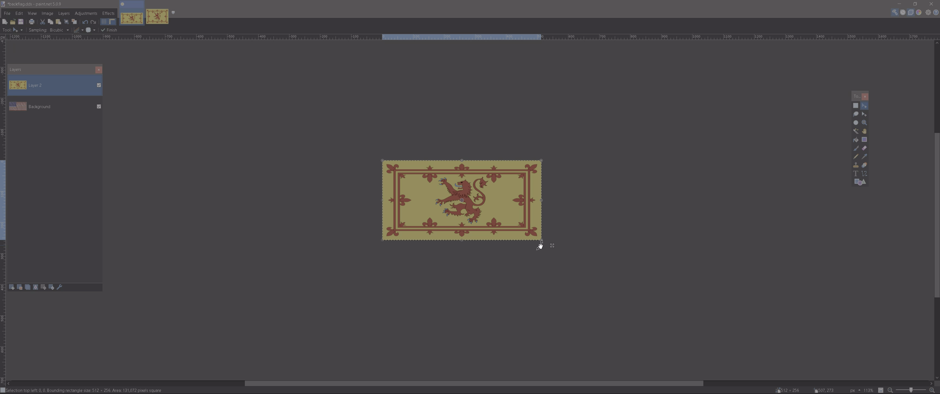
{"action": "key", "text": "ctrl+d"}
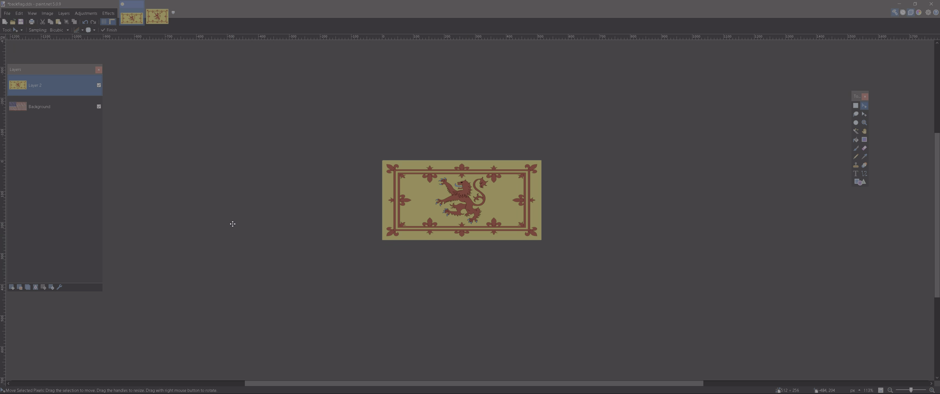
Step: Delete the Background layer and save backflag.dds as BC3 (Linear, DXT5) before closing the editor
{"action": "left_click", "coordinate": [34, 105]}
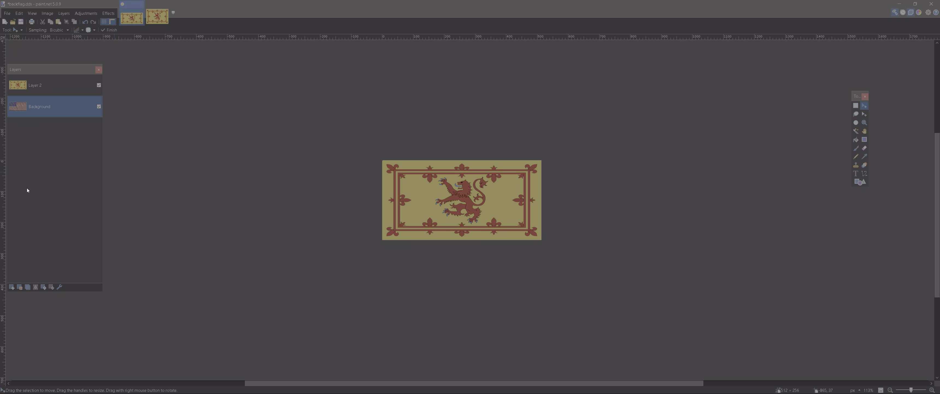
{"action": "left_click", "coordinate": [20, 287]}
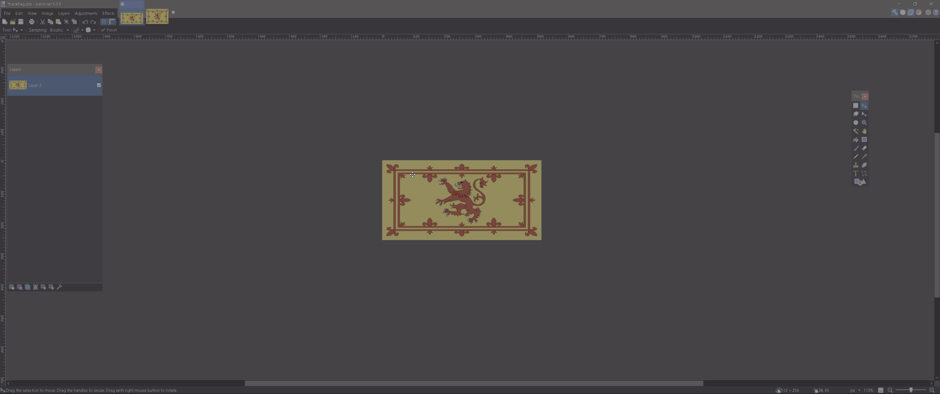
{"action": "left_click", "coordinate": [21, 22]}
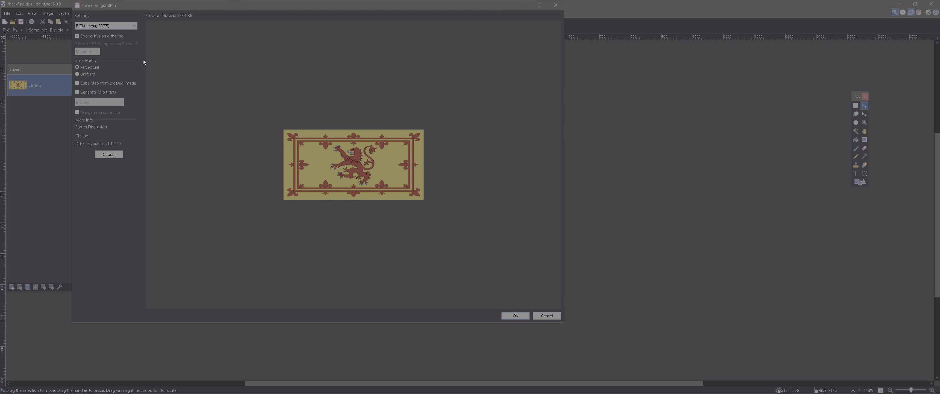
{"action": "left_click", "coordinate": [519, 316]}
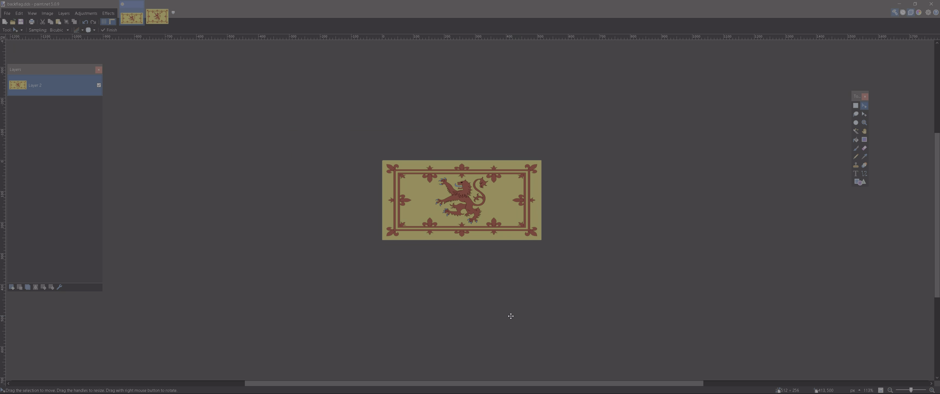
{"action": "left_click", "coordinate": [936, 6]}
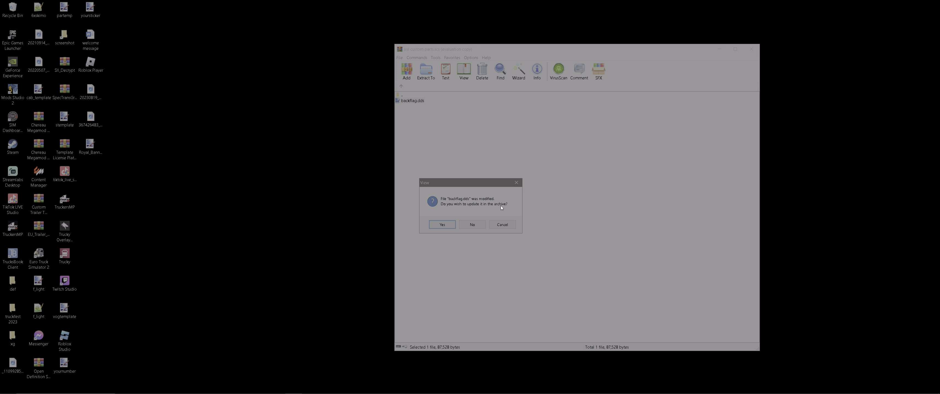
Step: Update the modified backflag.dds in the archive and reopen the file to check its texture
{"action": "left_click", "coordinate": [447, 226]}
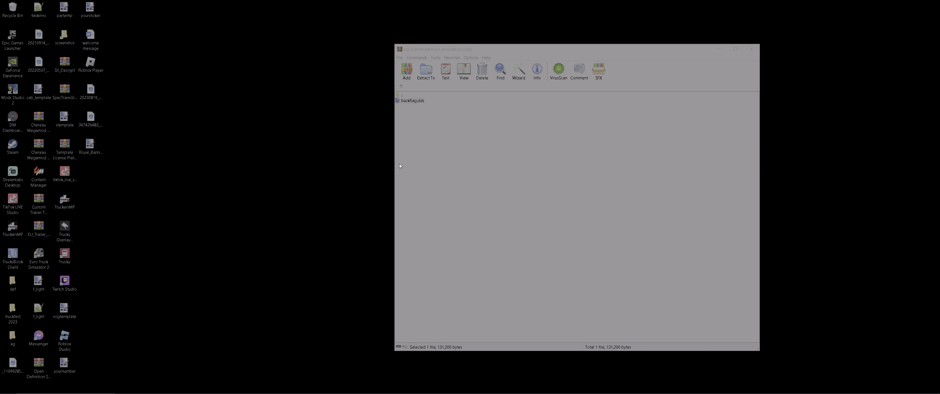
{"action": "double_click", "coordinate": [398, 100]}
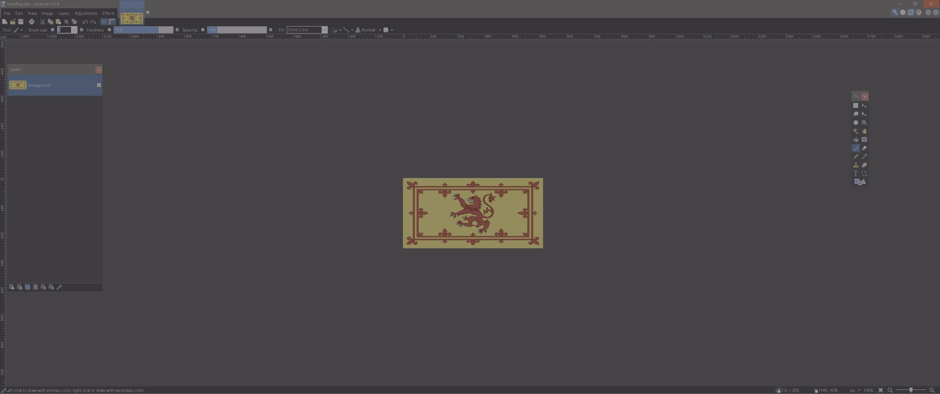
{"action": "left_click", "coordinate": [933, 5]}
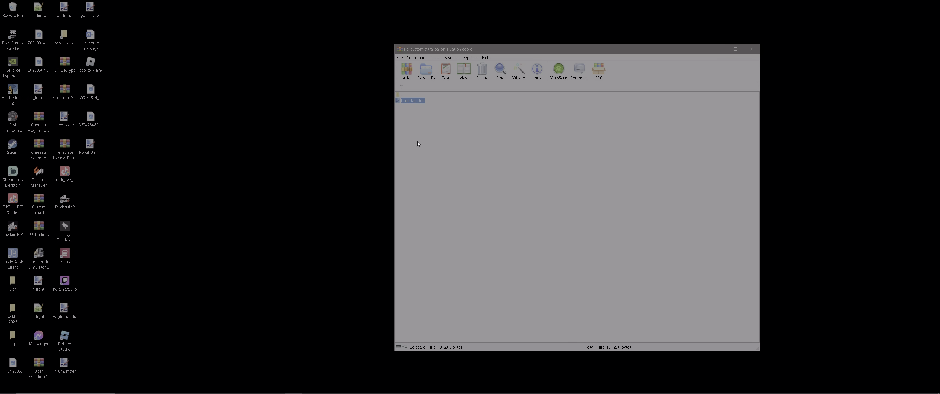
Step: Look at the flag texture in the archive's bigflag folder, and return to the folder list
{"action": "left_click", "coordinate": [401, 88]}
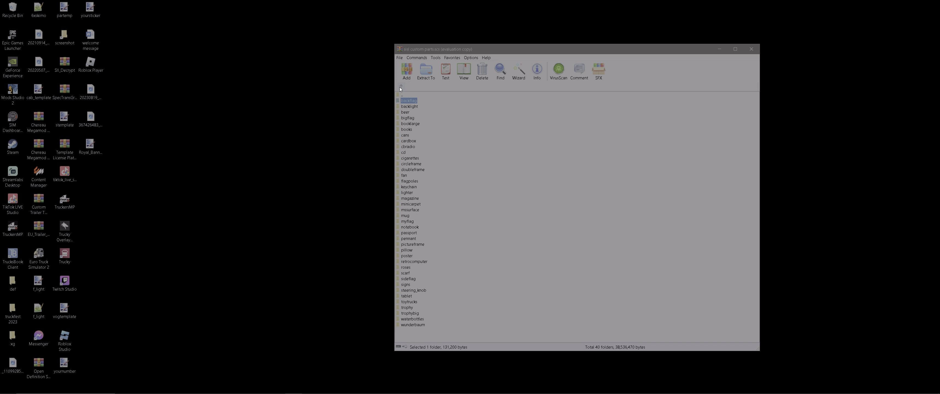
{"action": "double_click", "coordinate": [398, 118]}
{"action": "left_click", "coordinate": [399, 100]}
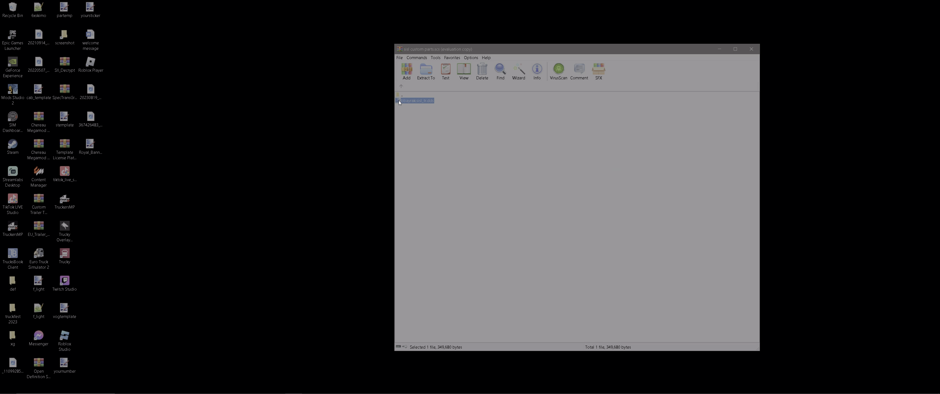
{"action": "double_click", "coordinate": [399, 101]}
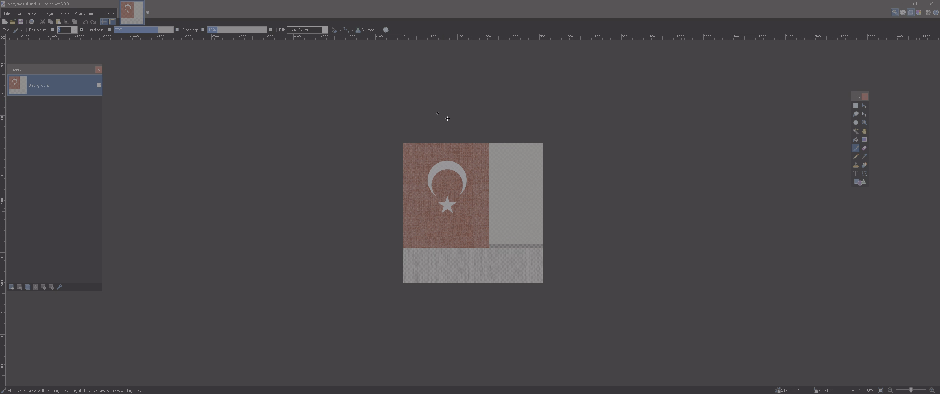
{"action": "left_click", "coordinate": [931, 4]}
{"action": "left_click", "coordinate": [402, 87]}
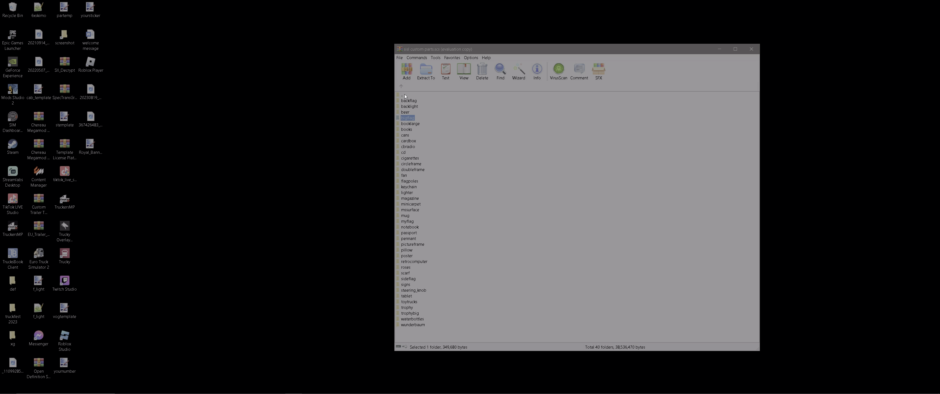
Step: Look through the pole-double folder inside flagpoles and open the second flag texture, dpole2, for editing
{"action": "double_click", "coordinate": [398, 181]}
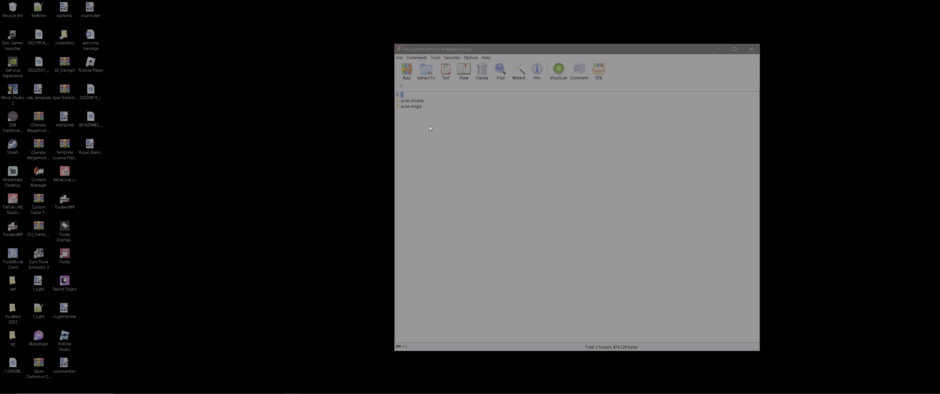
{"action": "double_click", "coordinate": [399, 100]}
{"action": "double_click", "coordinate": [410, 102]}
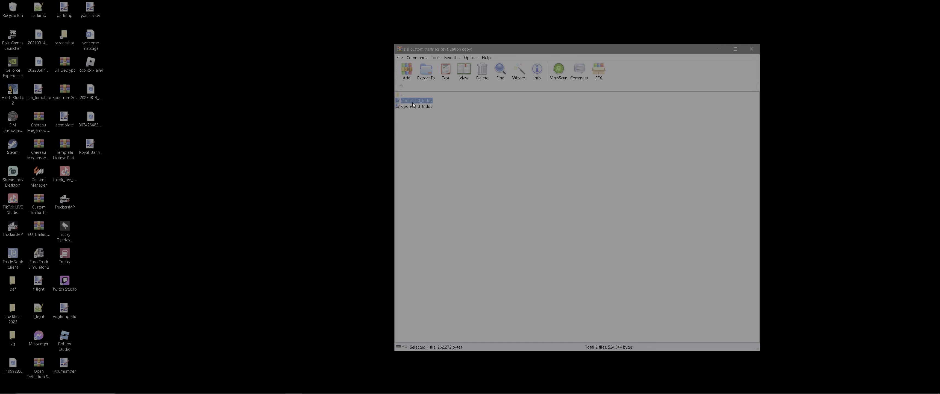
{"action": "double_click", "coordinate": [410, 106]}
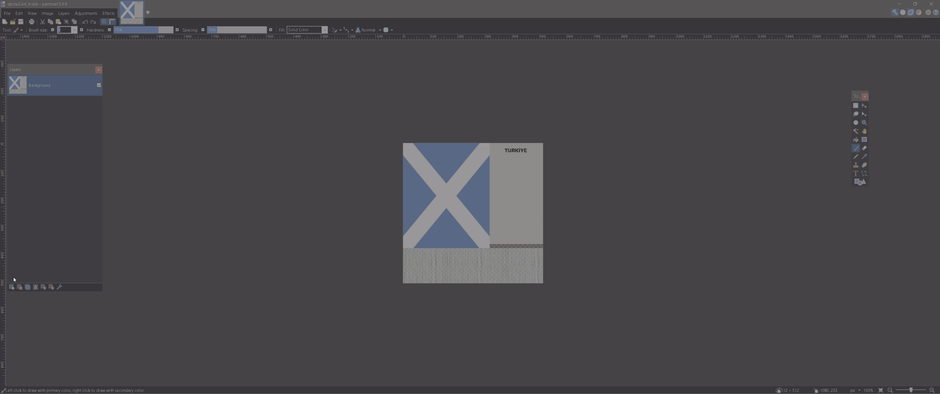
Step: Add a new layer and paste the copied lion banner onto it, keeping the canvas size
{"action": "left_click", "coordinate": [13, 288]}
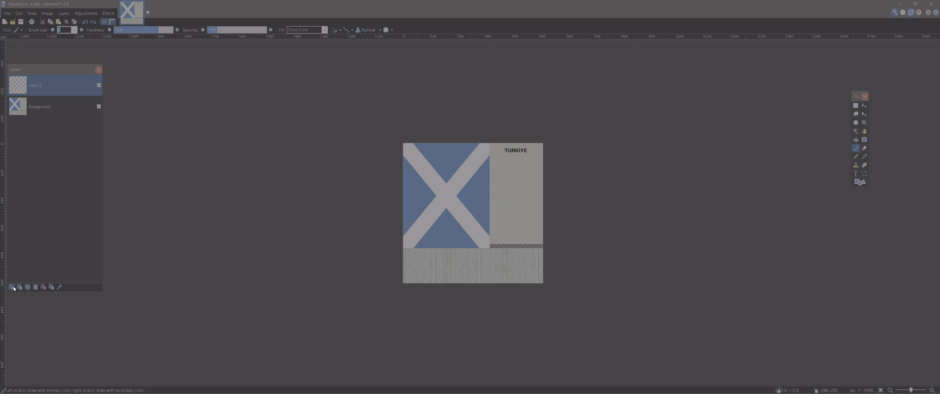
{"action": "key", "text": "ctrl+v"}
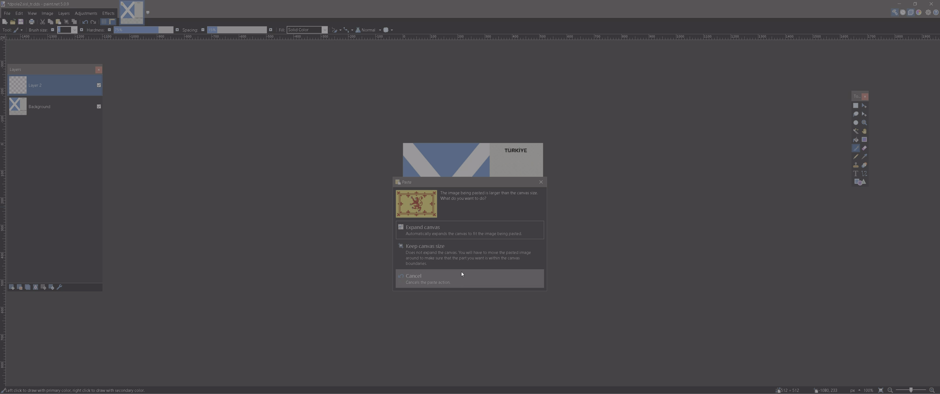
{"action": "left_click", "coordinate": [462, 271]}
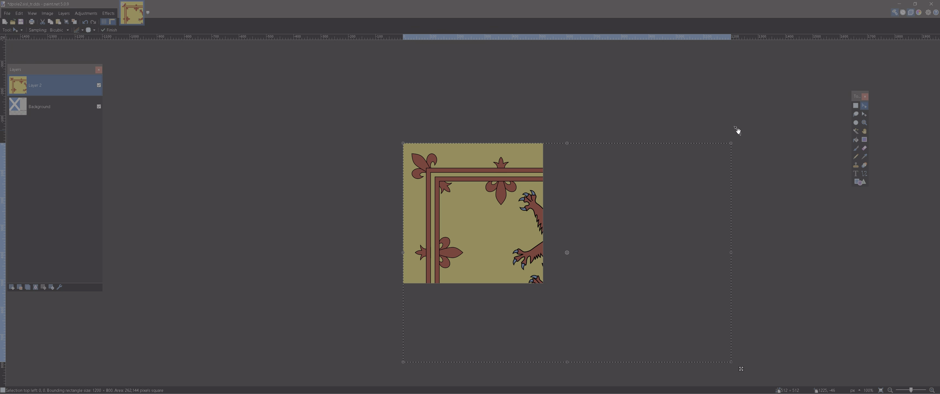
Step: Try rotating the pasted banner layer by 90° with Rotate / Zoom and scaling it down, and undo both changes
{"action": "left_click", "coordinate": [64, 13]}
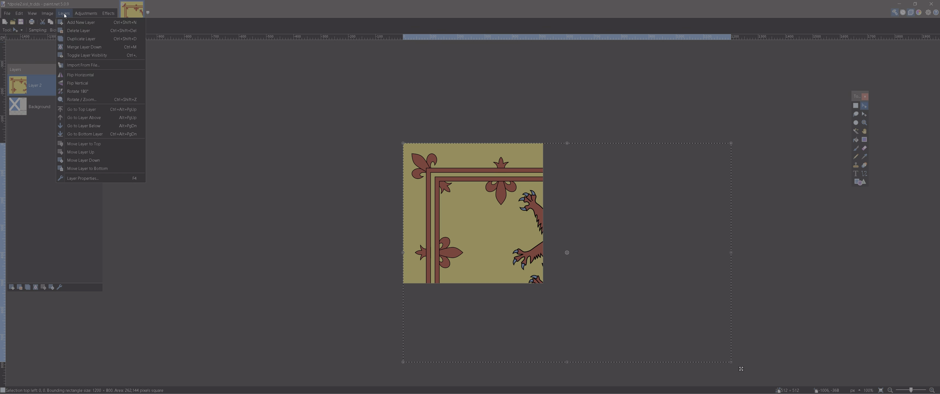
{"action": "left_click", "coordinate": [75, 100]}
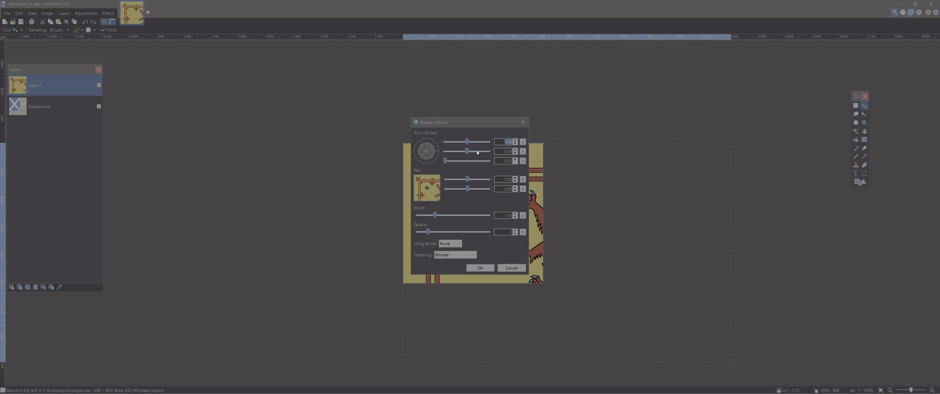
{"action": "type", "text": "90"}
{"action": "left_click", "coordinate": [485, 269]}
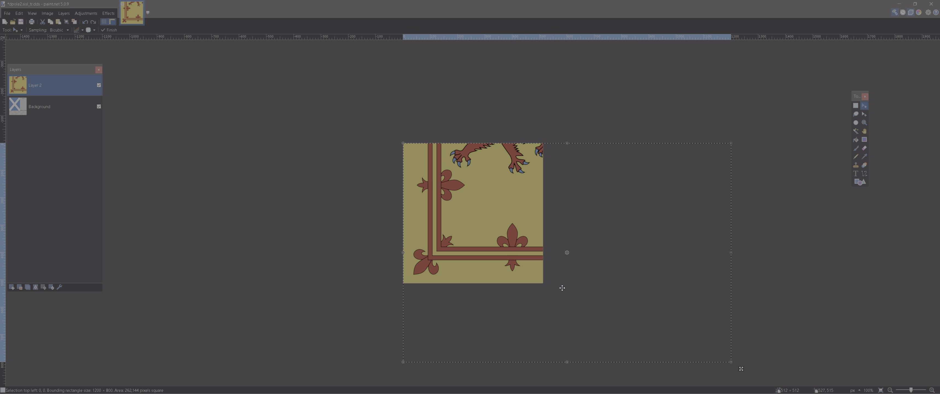
{"action": "left_click_drag", "start_coordinate": [734, 363], "coordinate": [615, 320]}
{"action": "left_click", "coordinate": [85, 21]}
{"action": "left_click", "coordinate": [85, 21]}
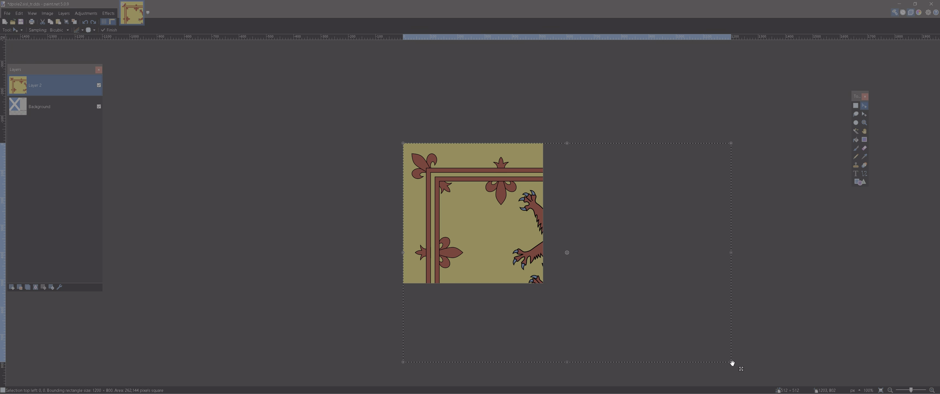
Step: Try scaling the pasted banner down without rotating it, and undo the resize
{"action": "left_click_drag", "start_coordinate": [733, 361], "coordinate": [592, 281]}
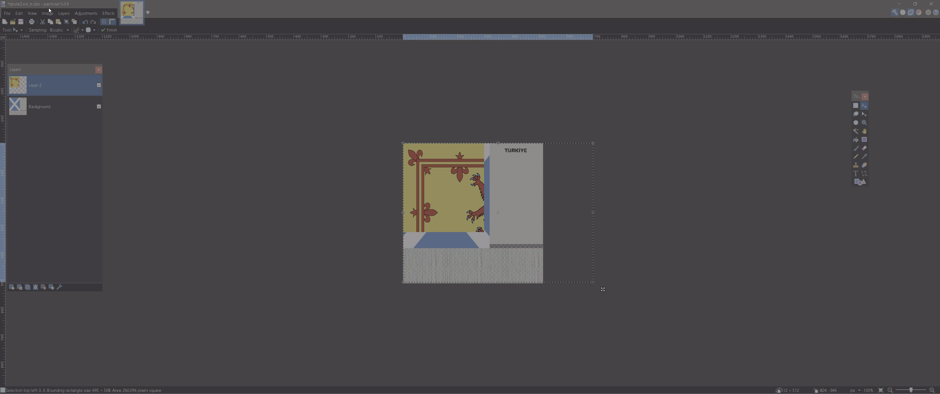
{"action": "left_click", "coordinate": [86, 23]}
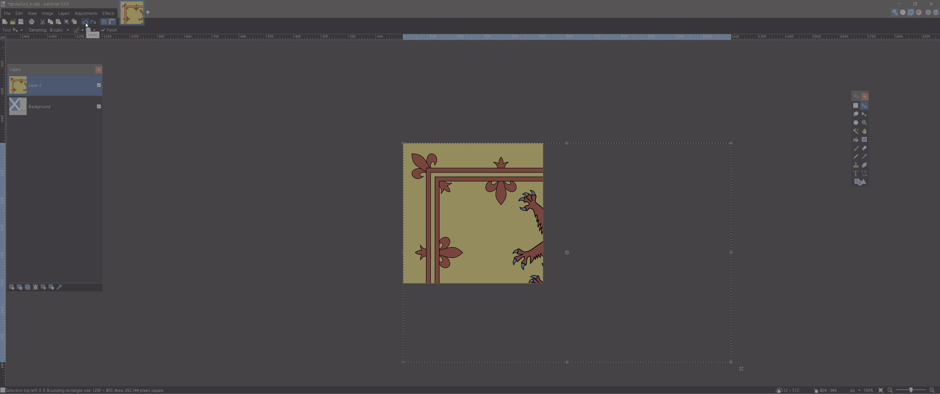
{"action": "left_click", "coordinate": [86, 23]}
{"action": "left_click", "coordinate": [92, 23]}
Step: Scale the pasted banner down to about 173 × 260 pixels and rotate it 90° clockwise into portrait orientation
{"action": "left_click_drag", "start_coordinate": [735, 365], "coordinate": [414, 232]}
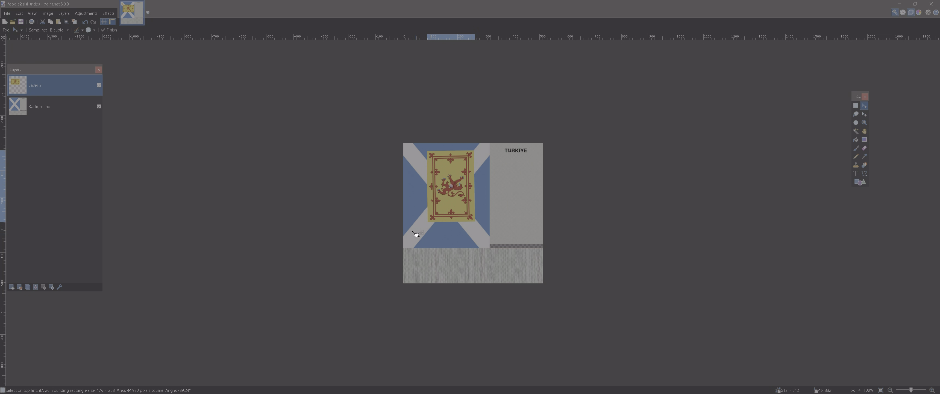
{"action": "scroll", "coordinate": [430, 150], "scroll_direction": "up", "scroll_amount": 3}
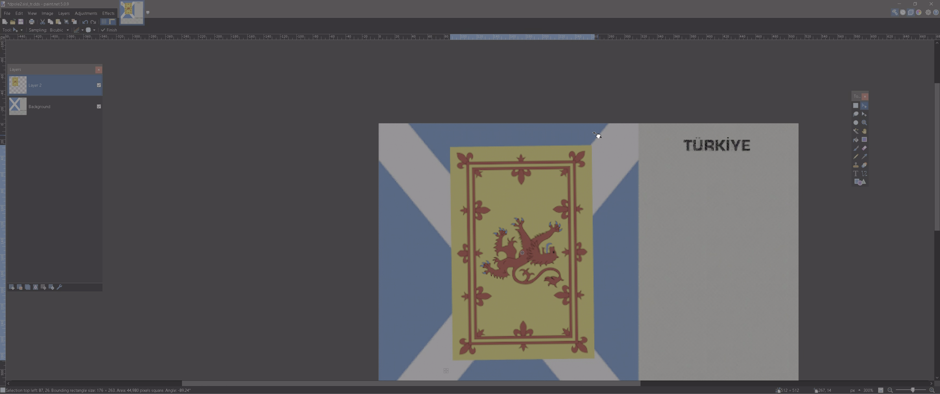
{"action": "left_click_drag", "start_coordinate": [597, 135], "coordinate": [599, 136]}
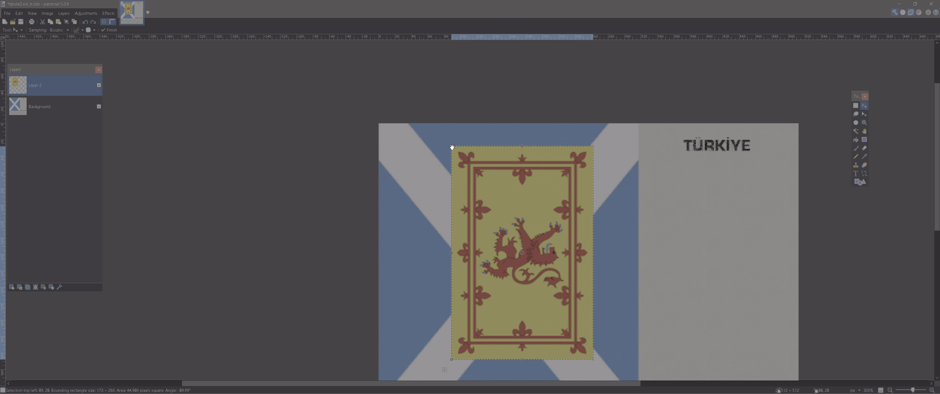
Step: Align and stretch the rotated banner to cover the whole blue-and-white saltire panel, and clear the selection
{"action": "left_click_drag", "start_coordinate": [451, 146], "coordinate": [379, 124]}
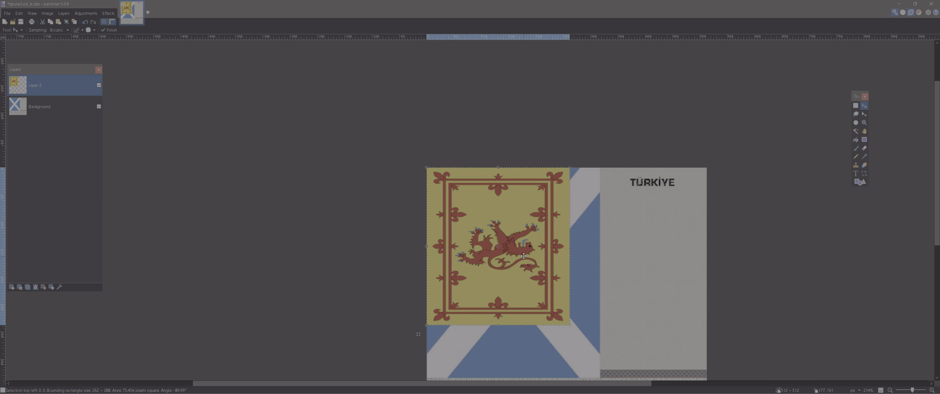
{"action": "scroll", "coordinate": [563, 261], "scroll_direction": "down", "scroll_amount": 1}
{"action": "left_click_drag", "start_coordinate": [569, 226], "coordinate": [607, 287]}
{"action": "scroll", "coordinate": [593, 274], "scroll_direction": "up", "scroll_amount": 3}
{"action": "scroll", "coordinate": [607, 287], "scroll_direction": "down", "scroll_amount": 6}
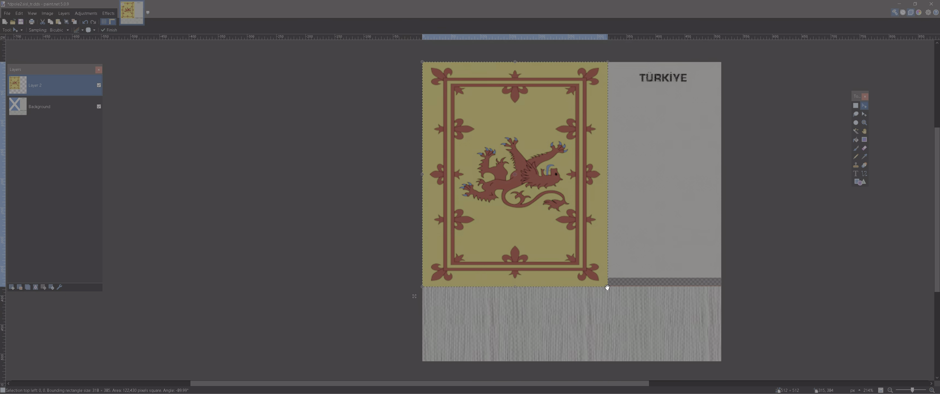
{"action": "key", "text": "ctrl+d"}
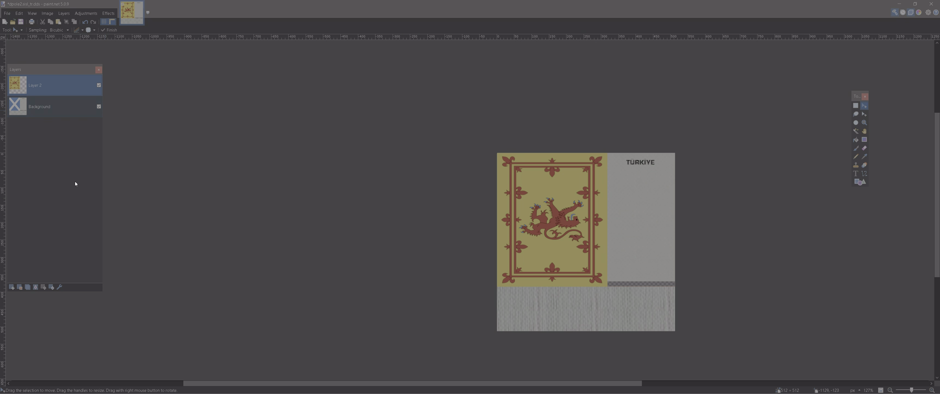
Step: Merge the banner layer down into the Background and save the dpole2 texture as BC3 (Linear, DXT5)
{"action": "left_click", "coordinate": [36, 288]}
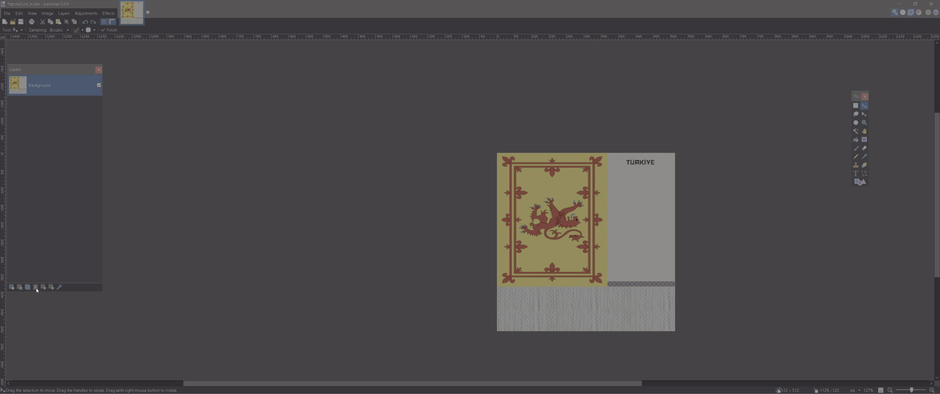
{"action": "left_click", "coordinate": [21, 22]}
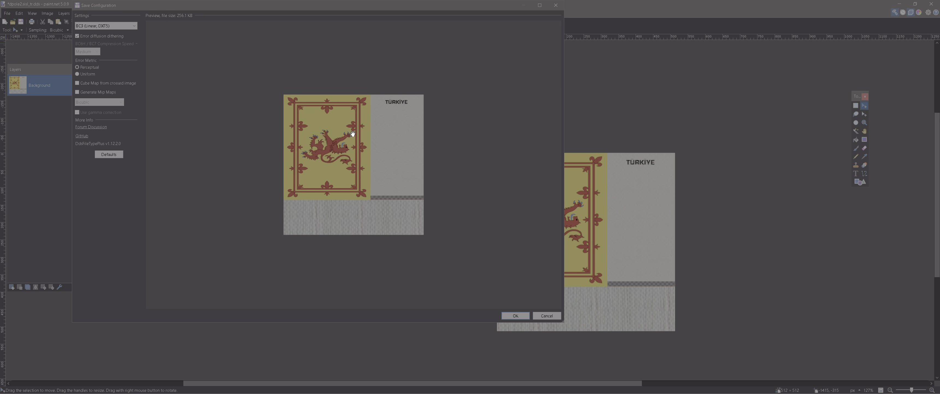
{"action": "left_click", "coordinate": [516, 316]}
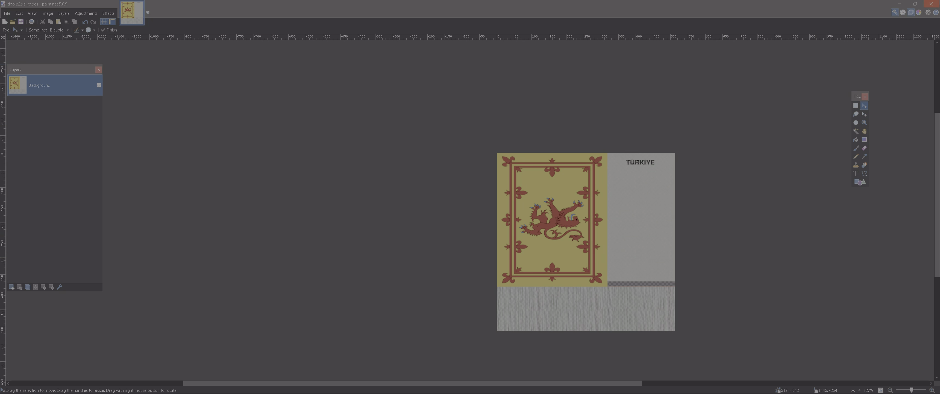
Step: Close the editor and update the modified dpole2 texture in the archive
{"action": "left_click", "coordinate": [935, 5]}
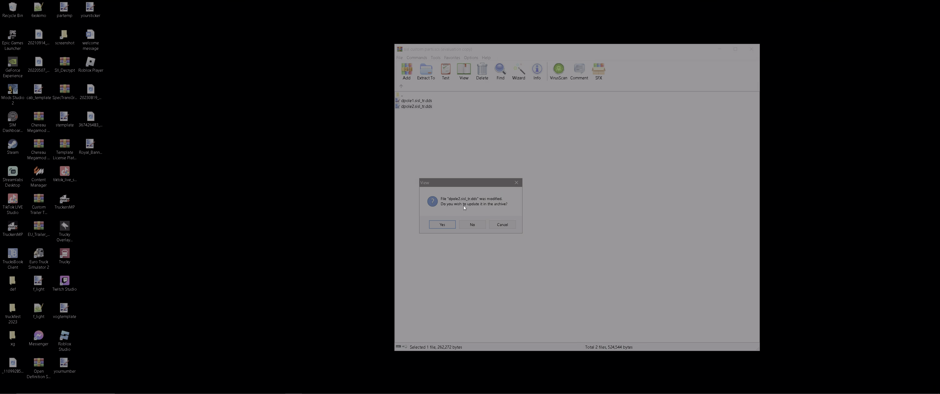
{"action": "left_click", "coordinate": [442, 225]}
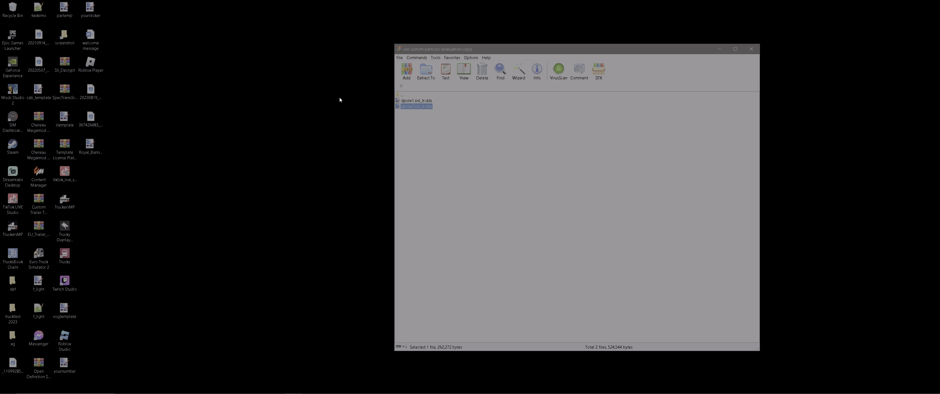
Step: Open the texture in the archive's passport folder and examine the passport cover layout
{"action": "left_click", "coordinate": [400, 86]}
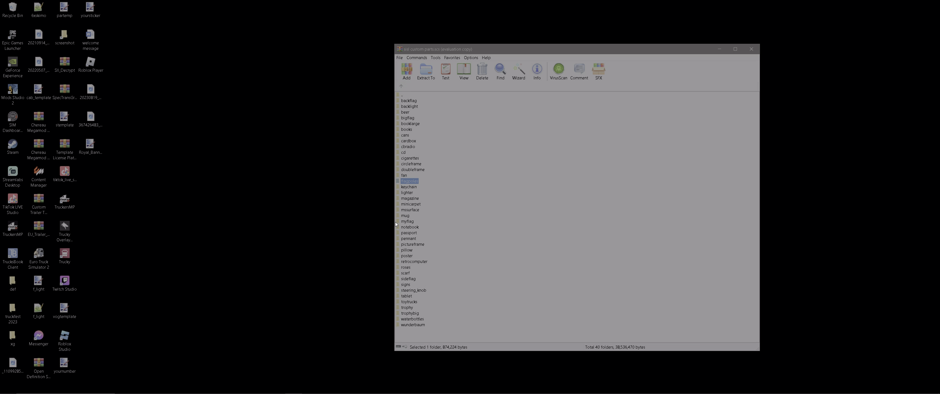
{"action": "double_click", "coordinate": [399, 234]}
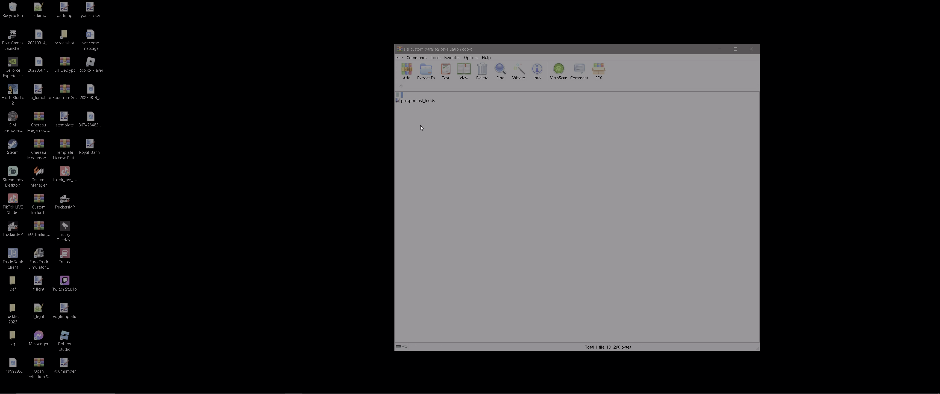
{"action": "double_click", "coordinate": [422, 102]}
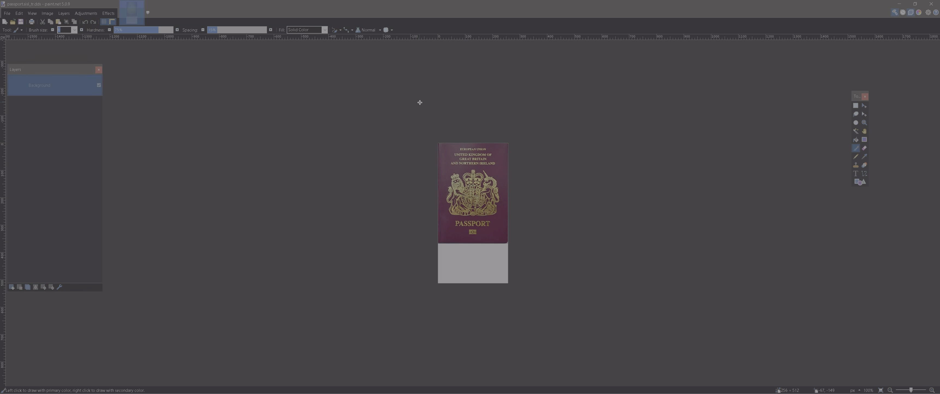
{"action": "scroll", "coordinate": [484, 233], "scroll_direction": "up", "scroll_amount": 2}
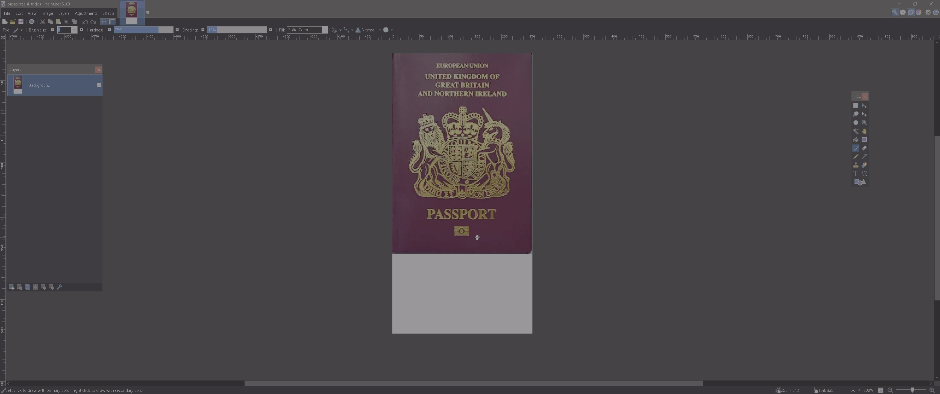
{"action": "scroll", "coordinate": [385, 184], "scroll_direction": "down", "scroll_amount": 1}
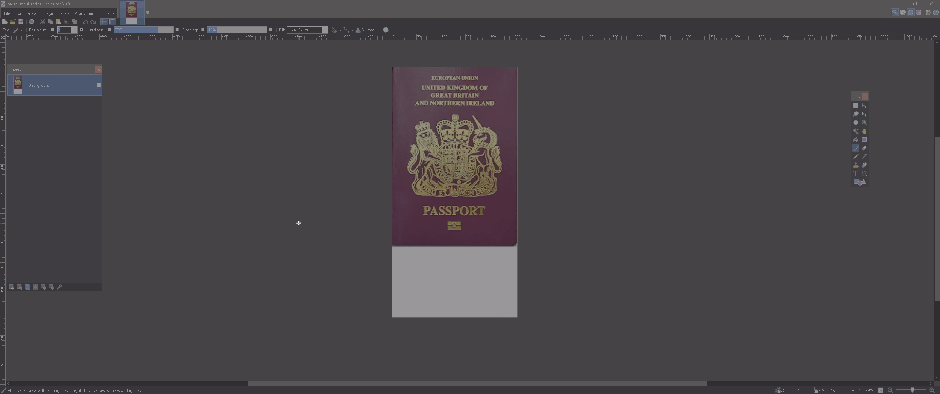
Step: Open the texture in the archive's scarf folder to examine the scarf layout, and close the editor and the archive
{"action": "left_click", "coordinate": [935, 7]}
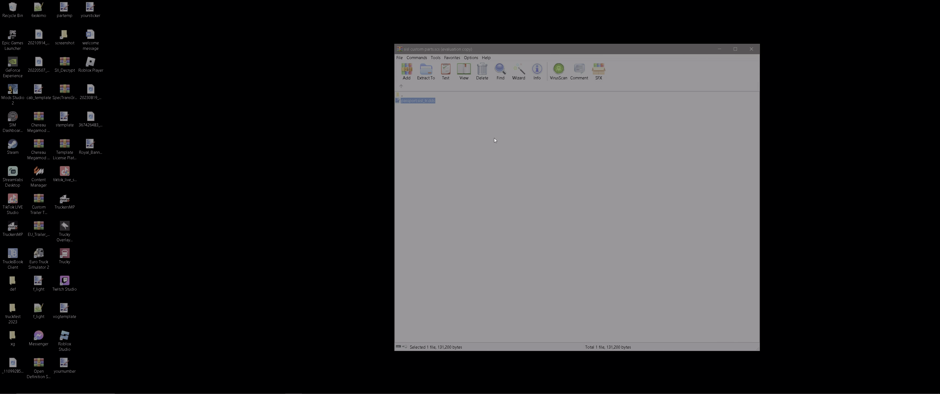
{"action": "left_click", "coordinate": [400, 86]}
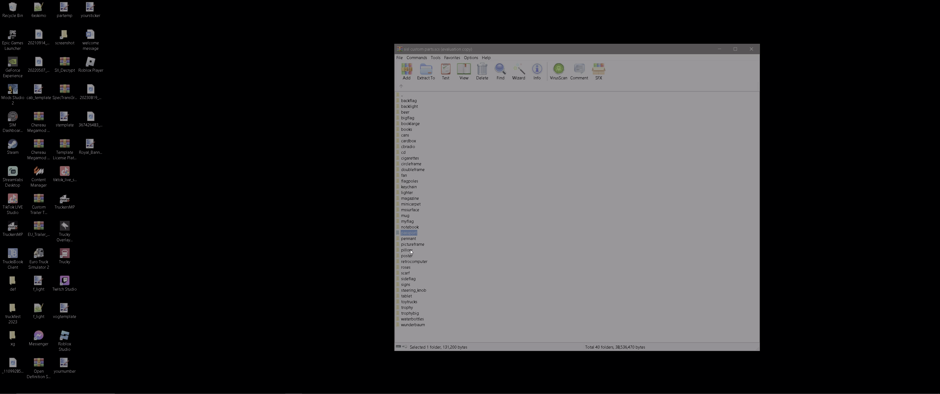
{"action": "double_click", "coordinate": [399, 273]}
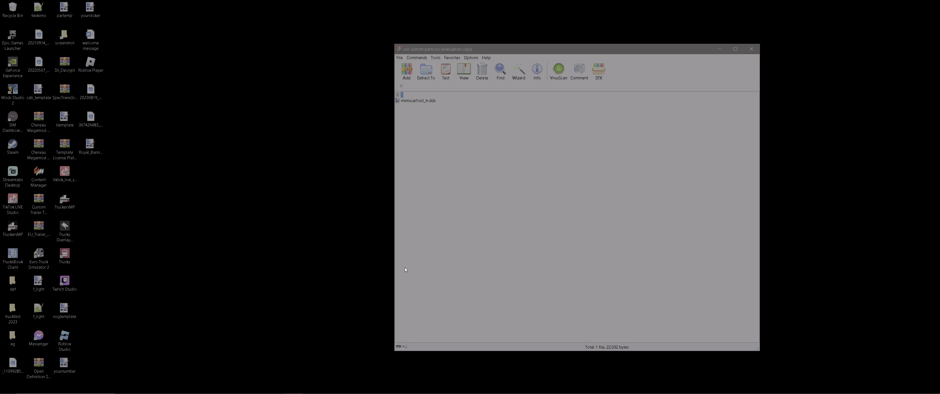
{"action": "double_click", "coordinate": [420, 100]}
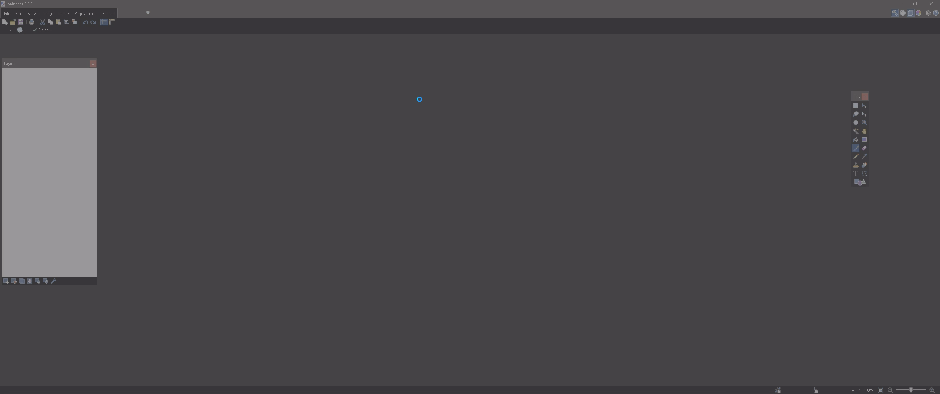
{"action": "scroll", "coordinate": [488, 216], "scroll_direction": "up", "scroll_amount": 4}
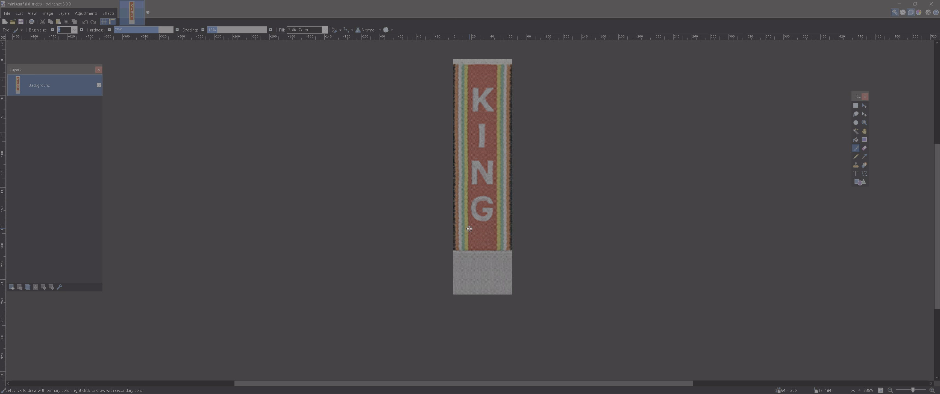
{"action": "scroll", "coordinate": [489, 217], "scroll_direction": "down", "scroll_amount": 2}
{"action": "left_click", "coordinate": [937, 4]}
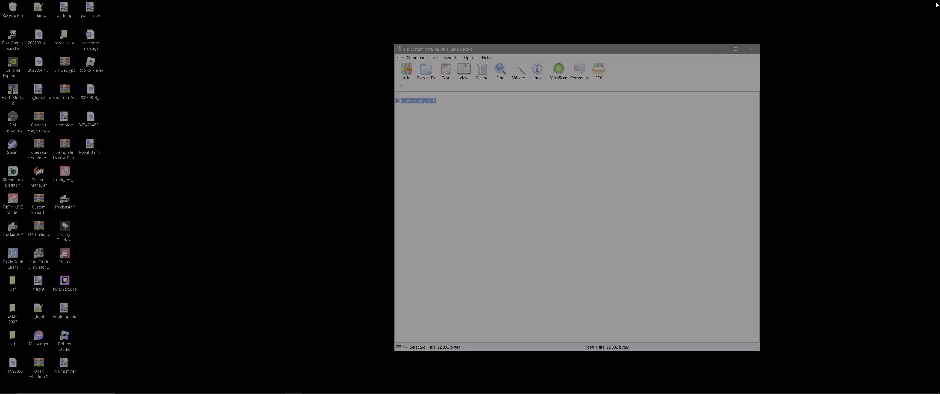
{"action": "left_click", "coordinate": [752, 49]}
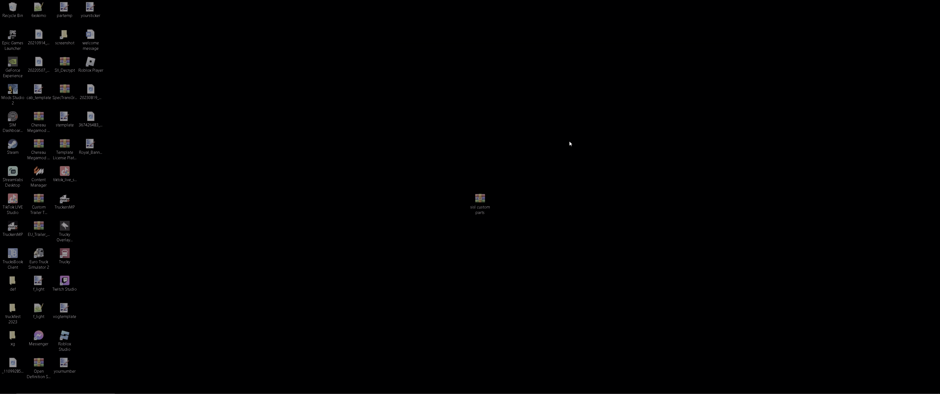
Step: Open the Euro Truck Simulator 2 documents folder and move the custom parts archive from the desktop into its mod folder
{"action": "left_click_drag", "start_coordinate": [479, 201], "coordinate": [454, 146]}
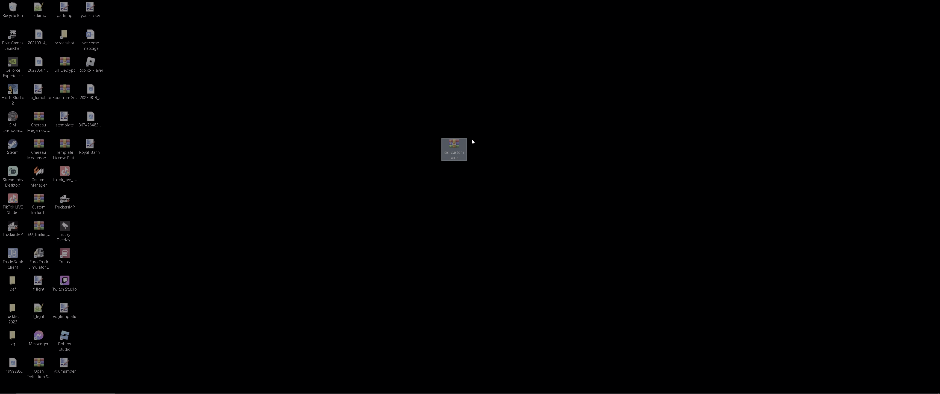
{"action": "left_click", "coordinate": [8, 387]}
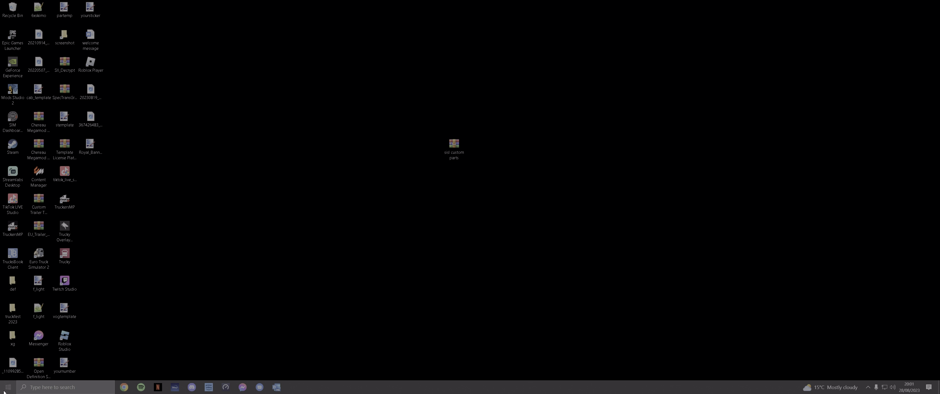
{"action": "left_click", "coordinate": [117, 235]}
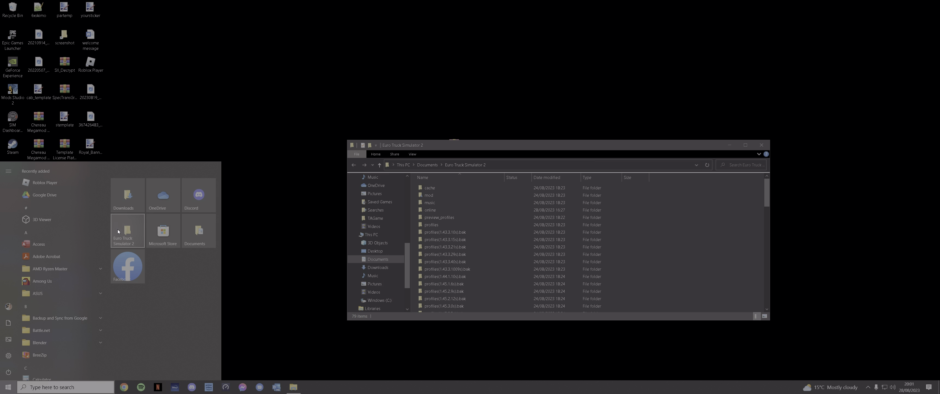
{"action": "left_click_drag", "start_coordinate": [513, 147], "coordinate": [555, 124]}
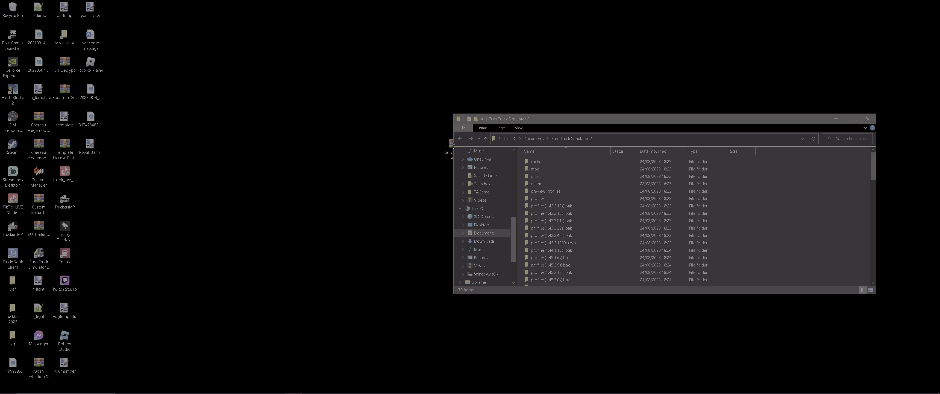
{"action": "left_click_drag", "start_coordinate": [500, 114], "coordinate": [536, 112]}
{"action": "left_click_drag", "start_coordinate": [454, 146], "coordinate": [614, 169]}
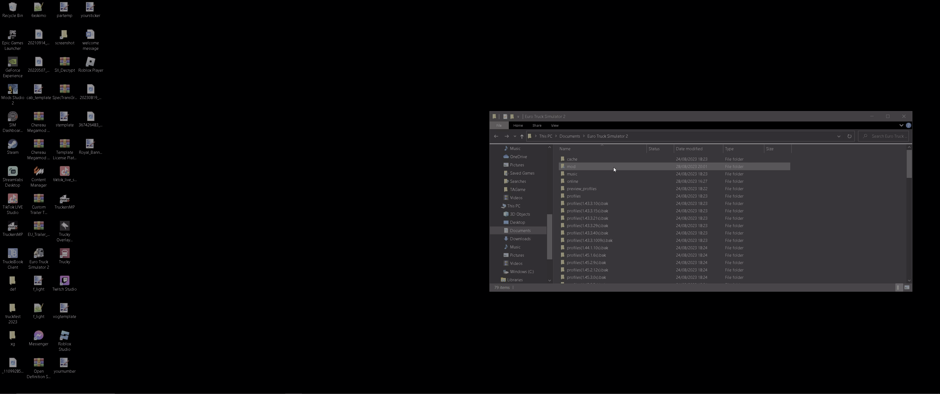